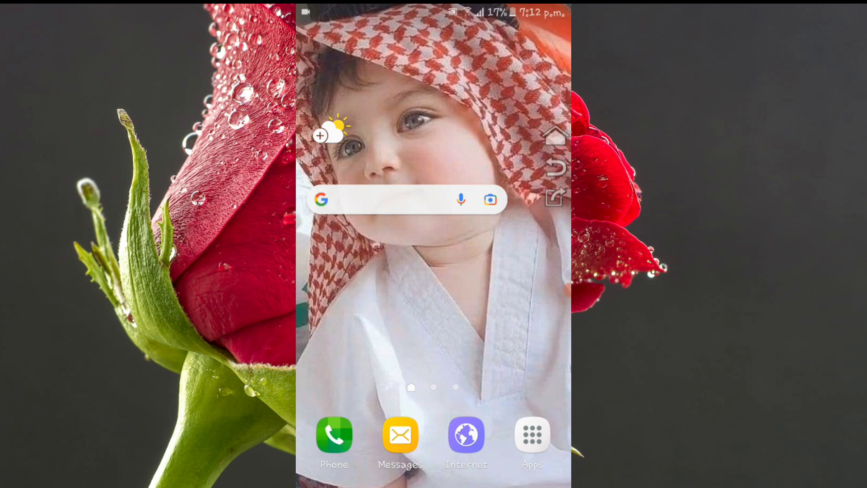
# Open the app drawer, move to its second page, and launch Reddit
pyautogui.click(532, 434)
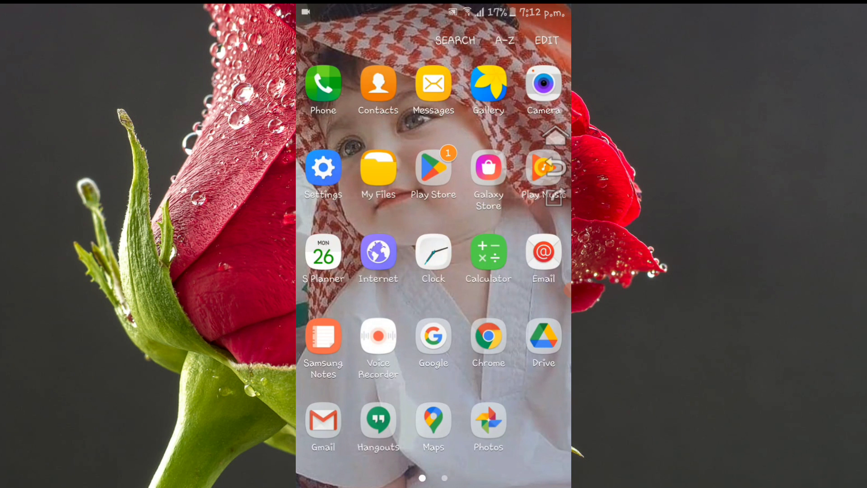
pyautogui.moveTo(515, 272); pyautogui.dragTo(352, 271)
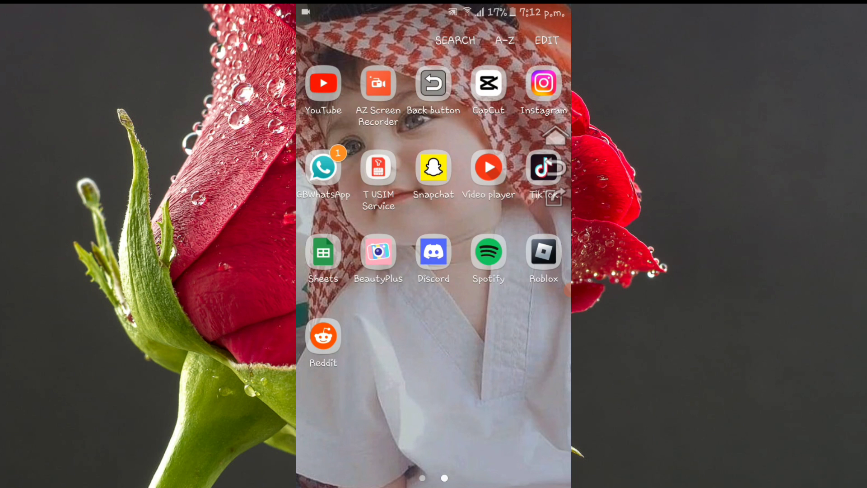
pyautogui.click(324, 336)
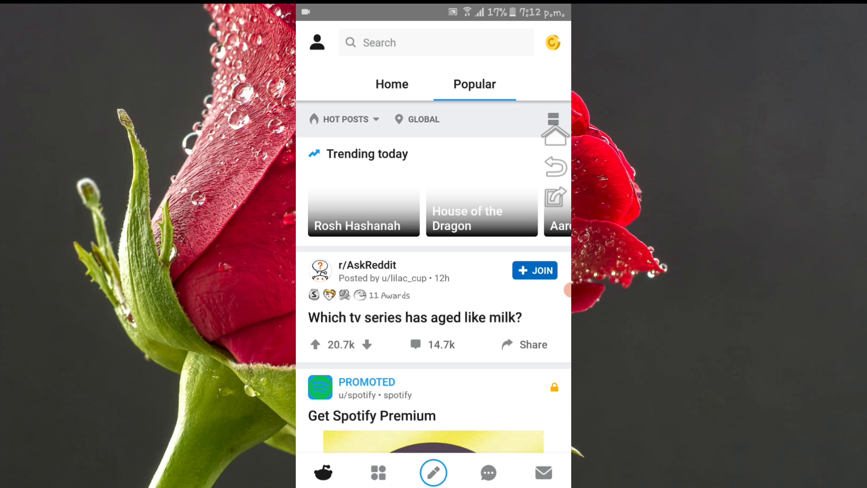
pyautogui.scroll(-5, 434, 272)
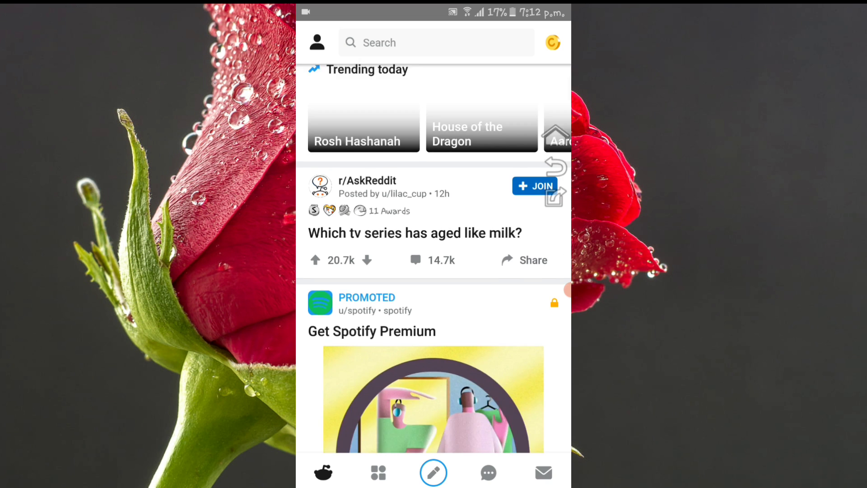
pyautogui.scroll(-3, 434, 272)
pyautogui.scroll(-3, 434, 271)
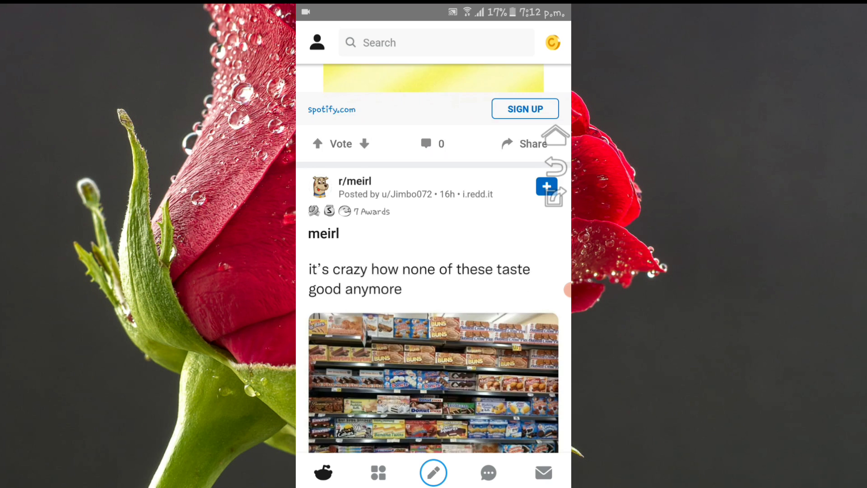
pyautogui.scroll(-4, 434, 271)
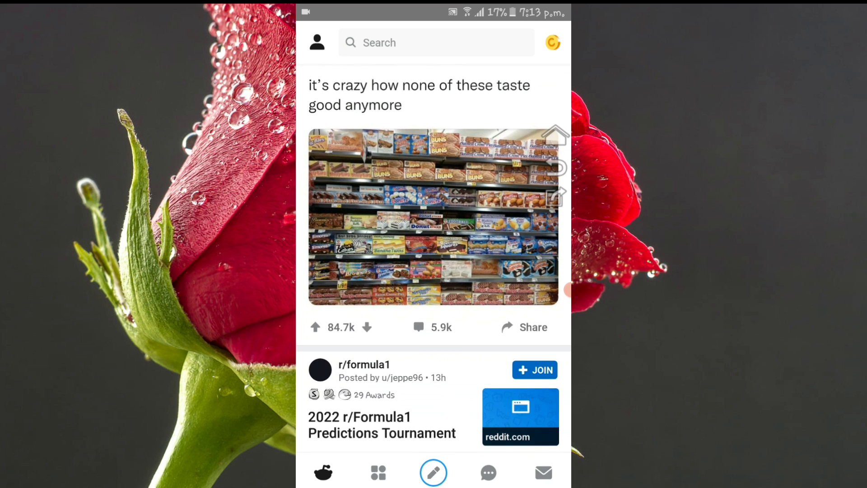
pyautogui.scroll(3, 434, 271)
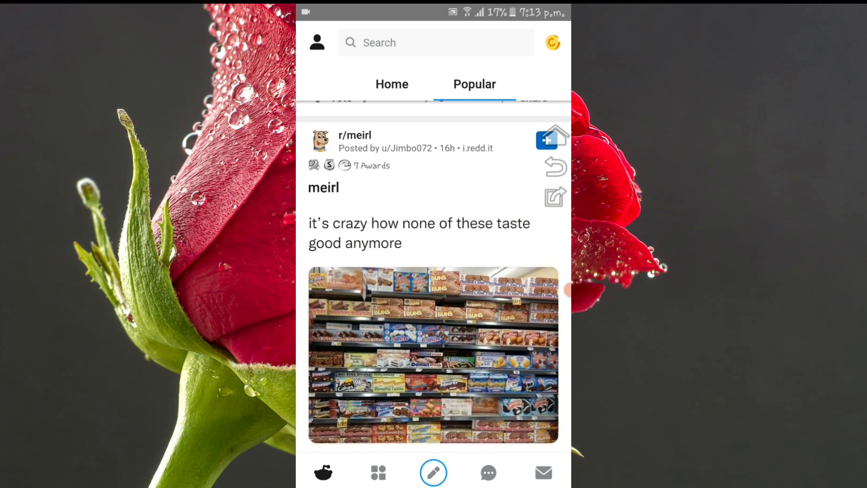
pyautogui.scroll(4, 434, 271)
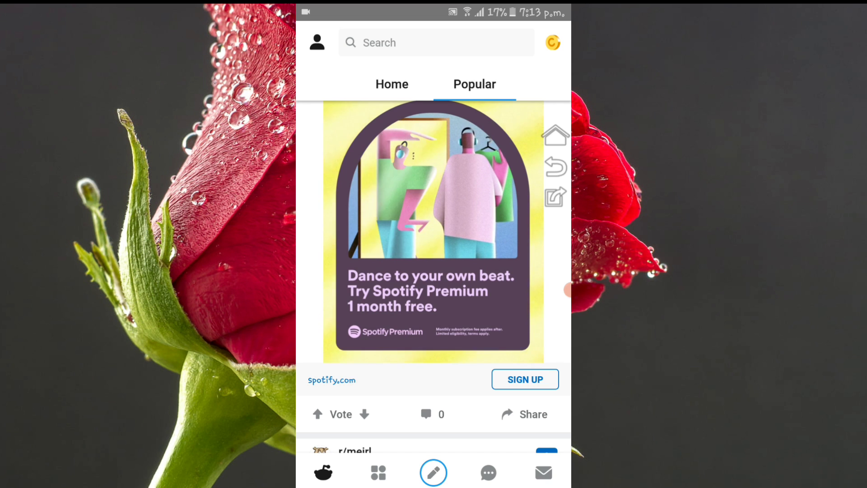
pyautogui.scroll(-5, 435, 260)
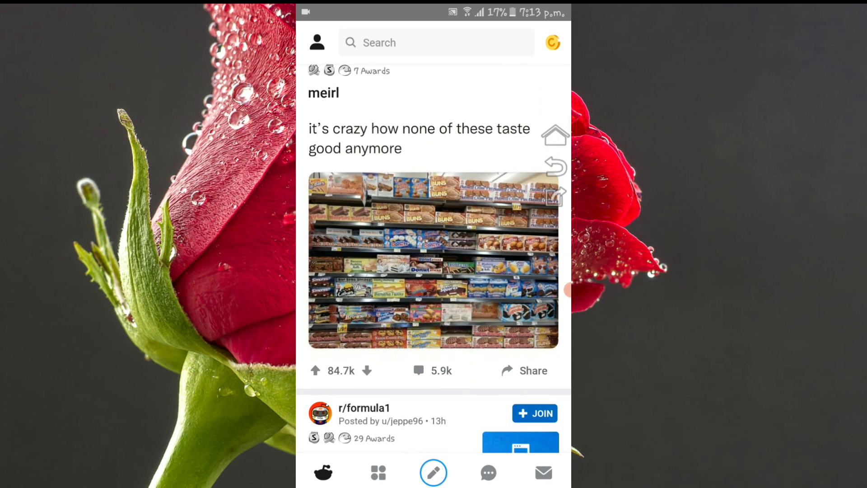
pyautogui.scroll(-3, 434, 260)
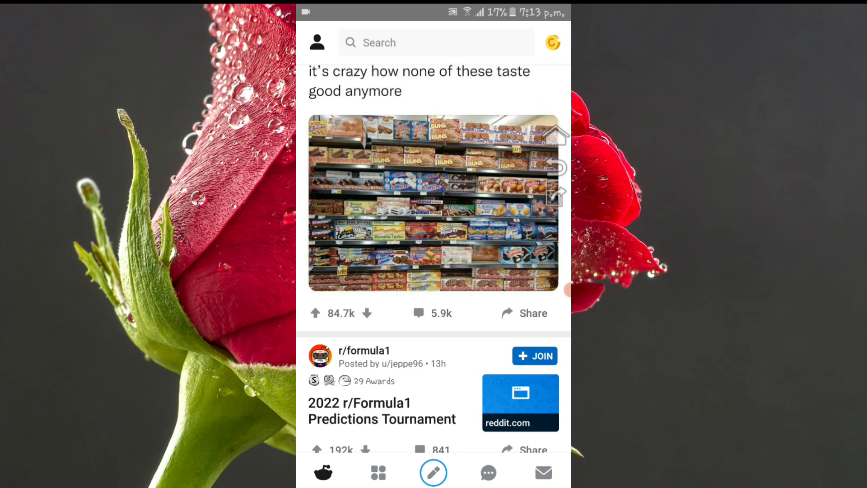
pyautogui.scroll(-5, 434, 260)
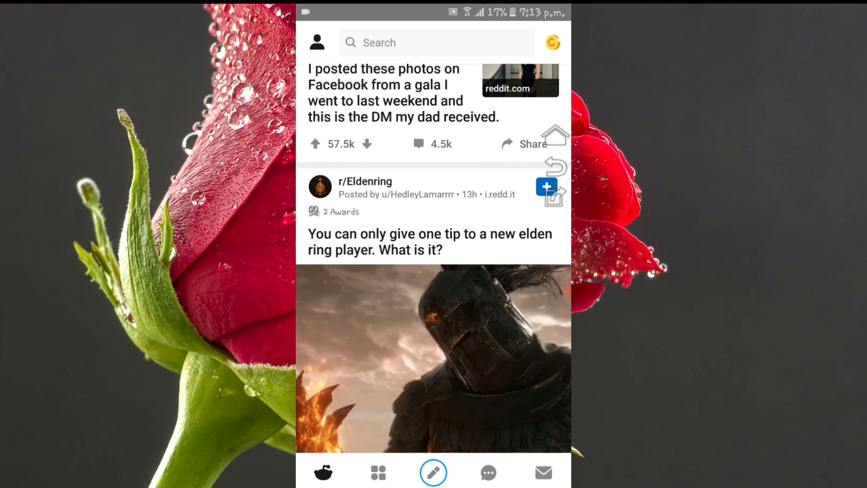
pyautogui.scroll(-2, 433, 260)
pyautogui.scroll(-3, 434, 259)
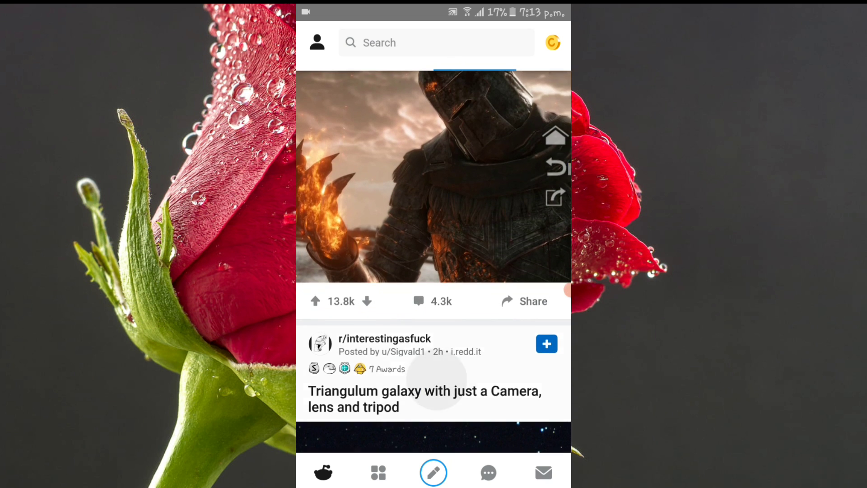
pyautogui.scroll(1, 434, 260)
pyautogui.scroll(-4, 434, 260)
pyautogui.scroll(-2, 434, 259)
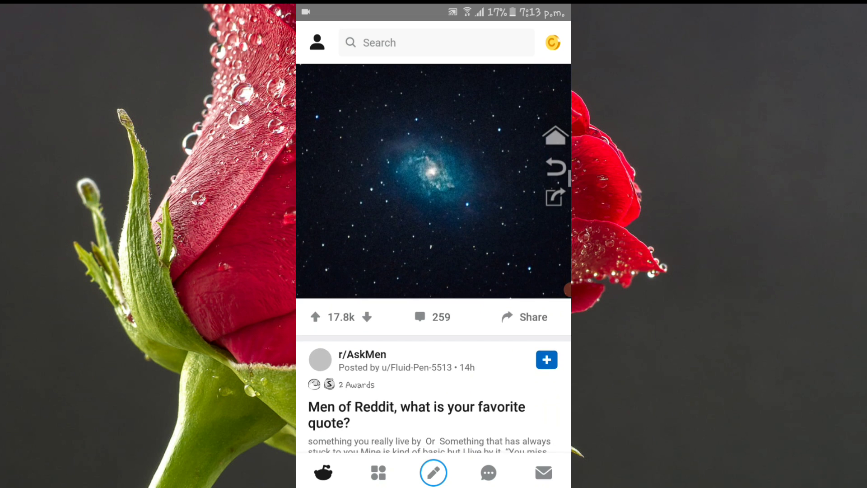
pyautogui.scroll(-4, 434, 260)
pyautogui.scroll(-4, 434, 259)
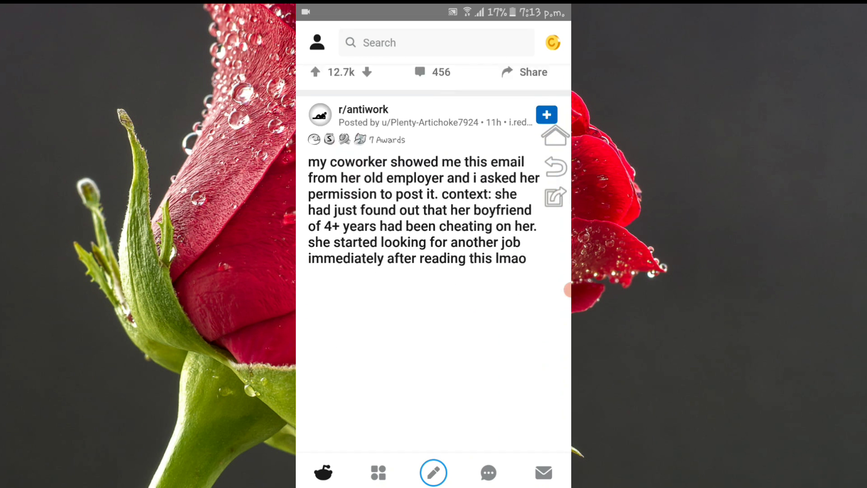
pyautogui.scroll(-1, 433, 260)
pyautogui.scroll(-3, 435, 259)
pyautogui.scroll(-3, 434, 259)
pyautogui.scroll(-4, 434, 260)
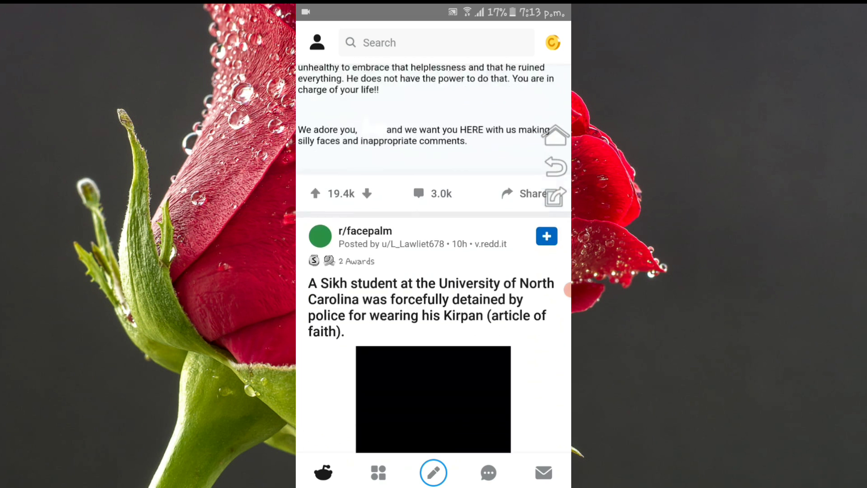
pyautogui.scroll(-2, 433, 260)
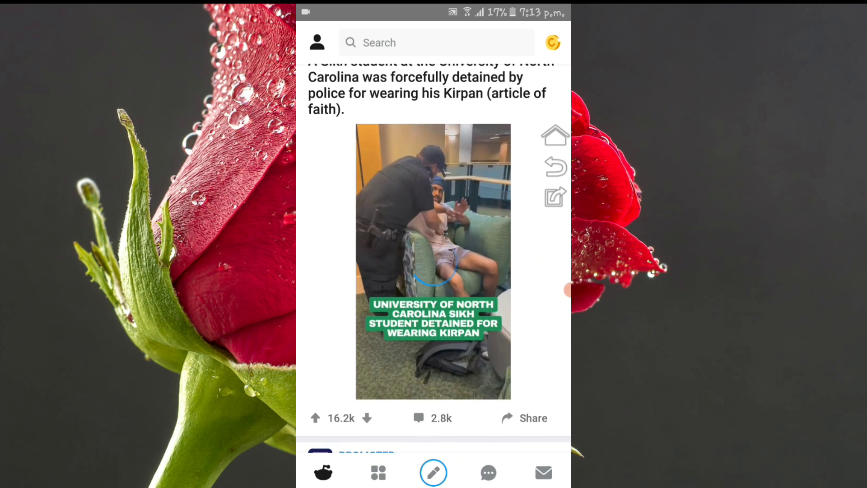
pyautogui.scroll(-3, 434, 260)
pyautogui.scroll(-1, 434, 260)
pyautogui.scroll(-3, 434, 260)
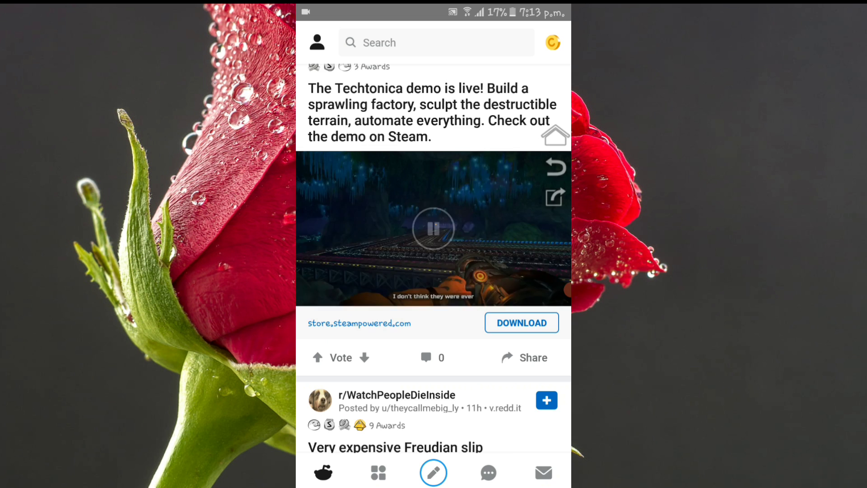
pyautogui.scroll(-2, 434, 257)
pyautogui.scroll(-5, 434, 258)
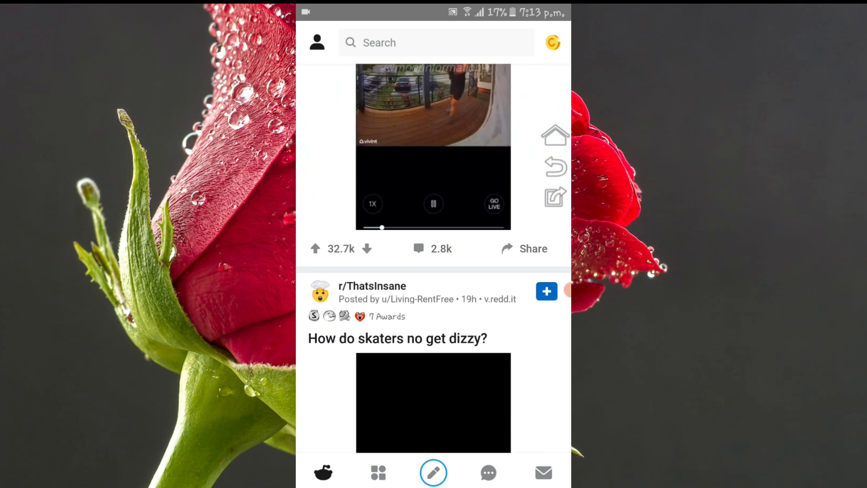
pyautogui.scroll(2, 433, 271)
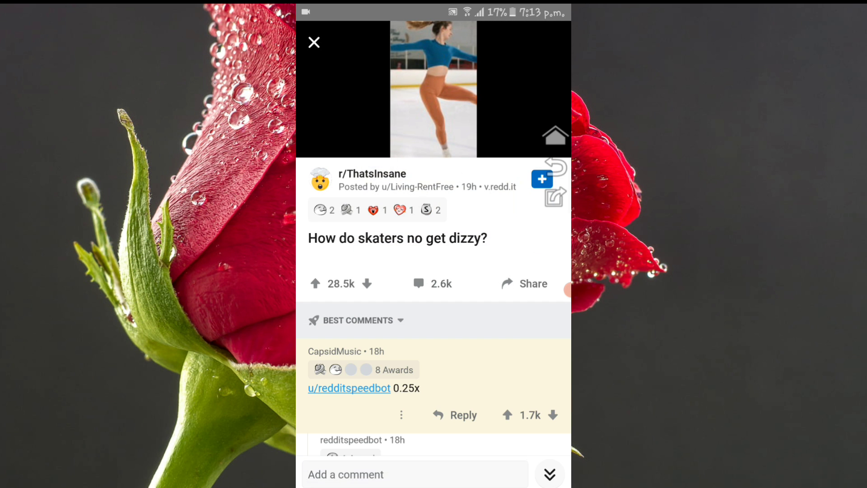
# Close the r/ThatsInsane skater post and return to the feed
pyautogui.press('Escape')
pyautogui.scroll(-5, 434, 258)
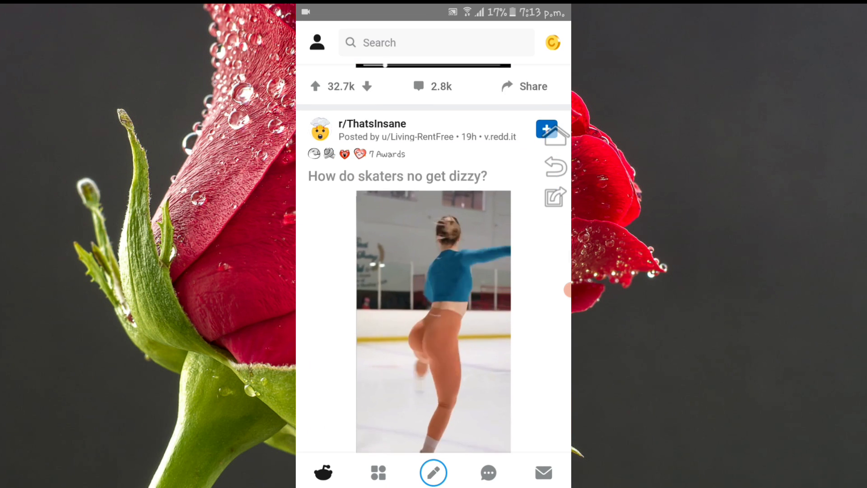
pyautogui.scroll(-3, 433, 258)
pyautogui.scroll(-3, 434, 258)
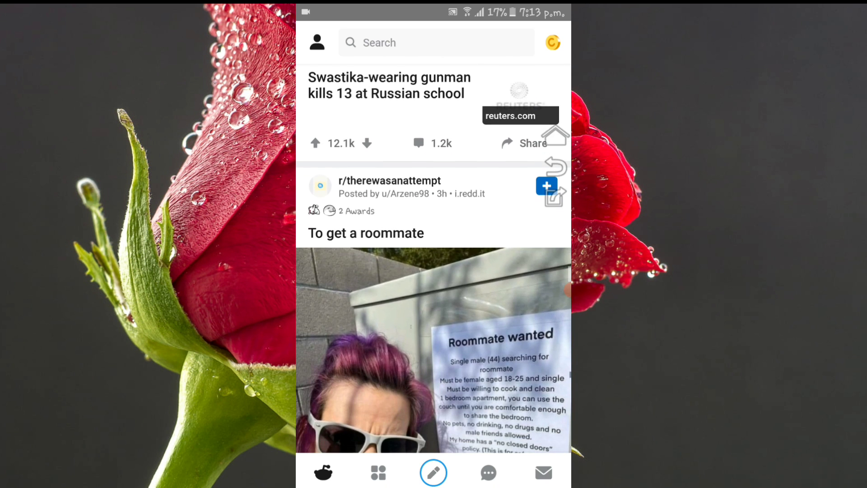
pyautogui.scroll(-2, 433, 258)
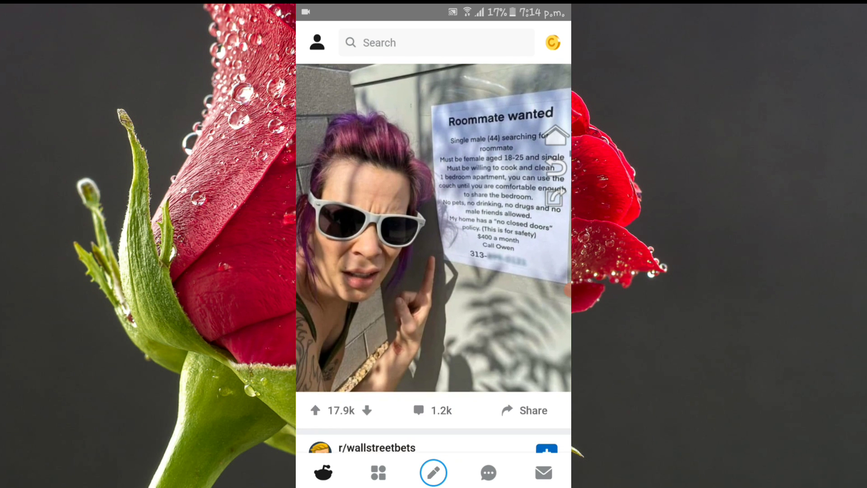
# Leave Reddit for the Android home screen
pyautogui.press('Home')
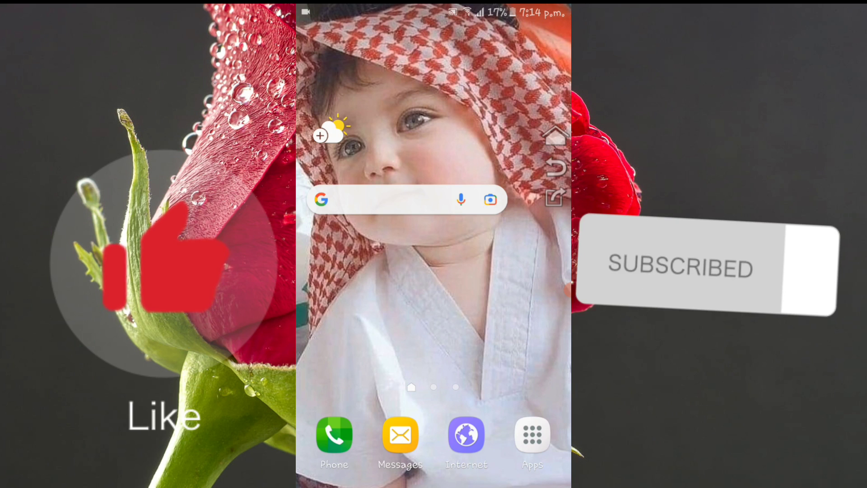
pyautogui.click(556, 290)
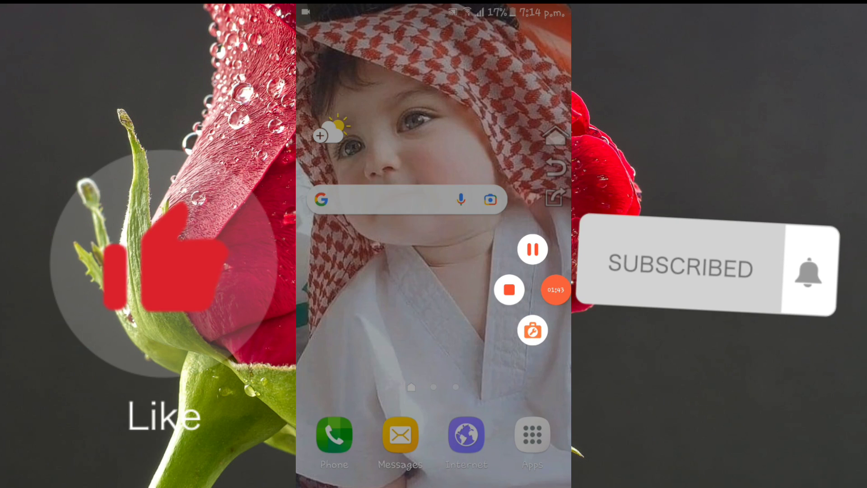